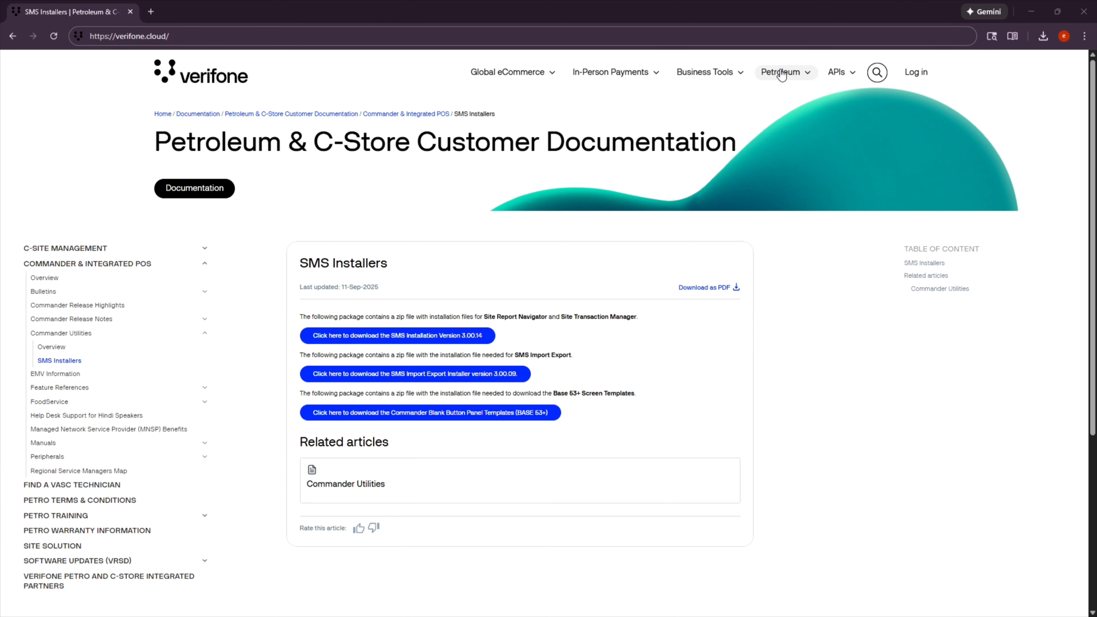
- Open the SMS Installers page under Commander Utilities in Verifone's petroleum documentation, passing through the Commander Release Highlights and utilities overview
{"action": "left_click", "coordinate": [781, 73]}
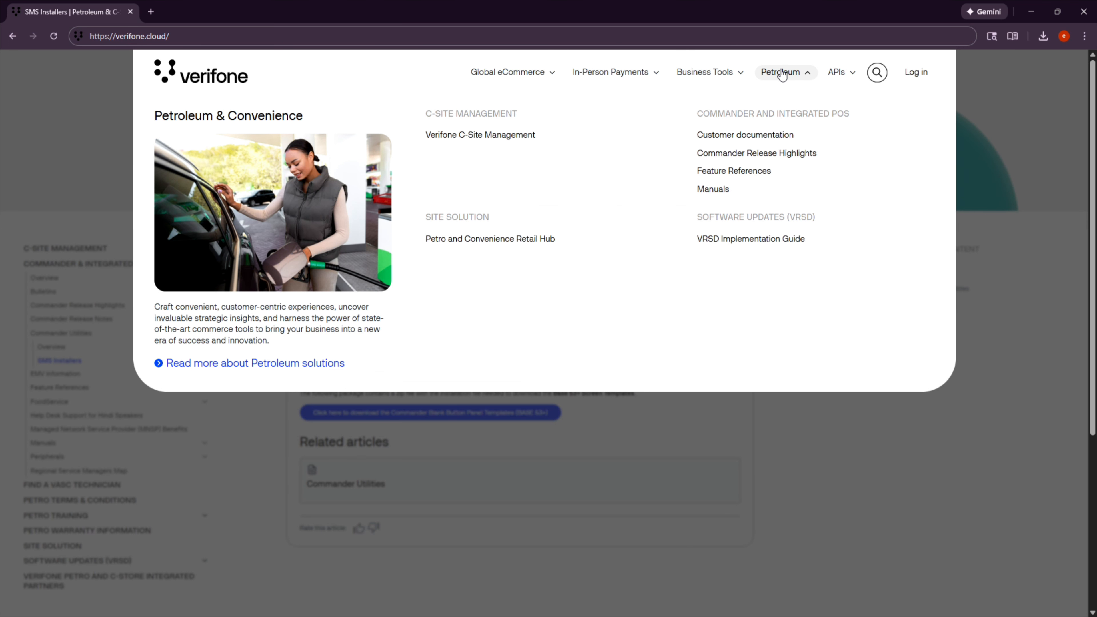
{"action": "left_click", "coordinate": [768, 153]}
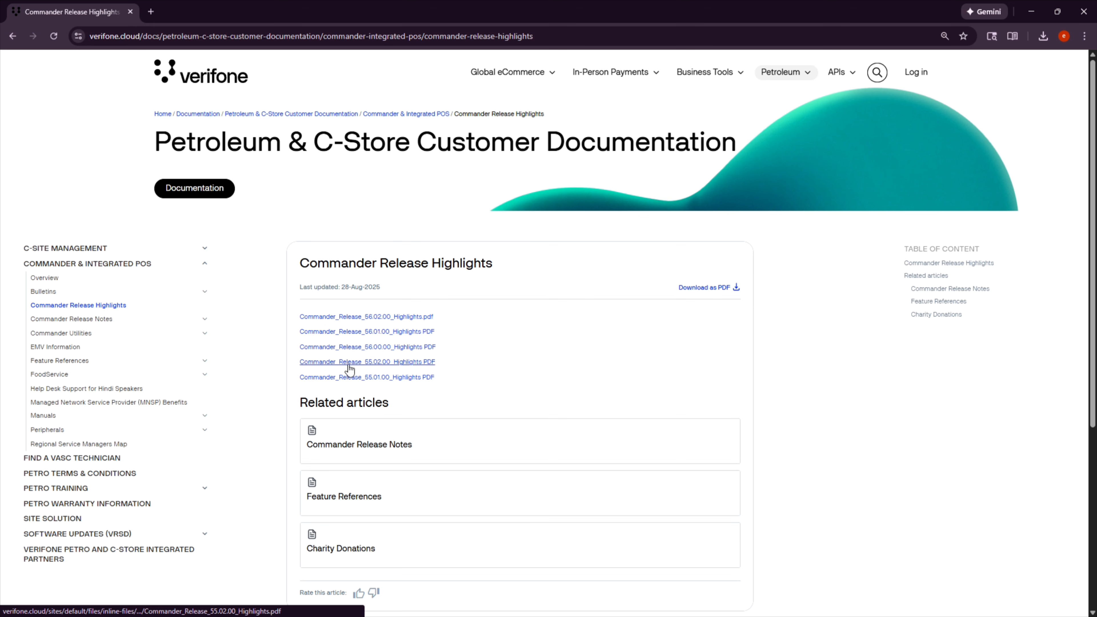
{"action": "left_click", "coordinate": [58, 337]}
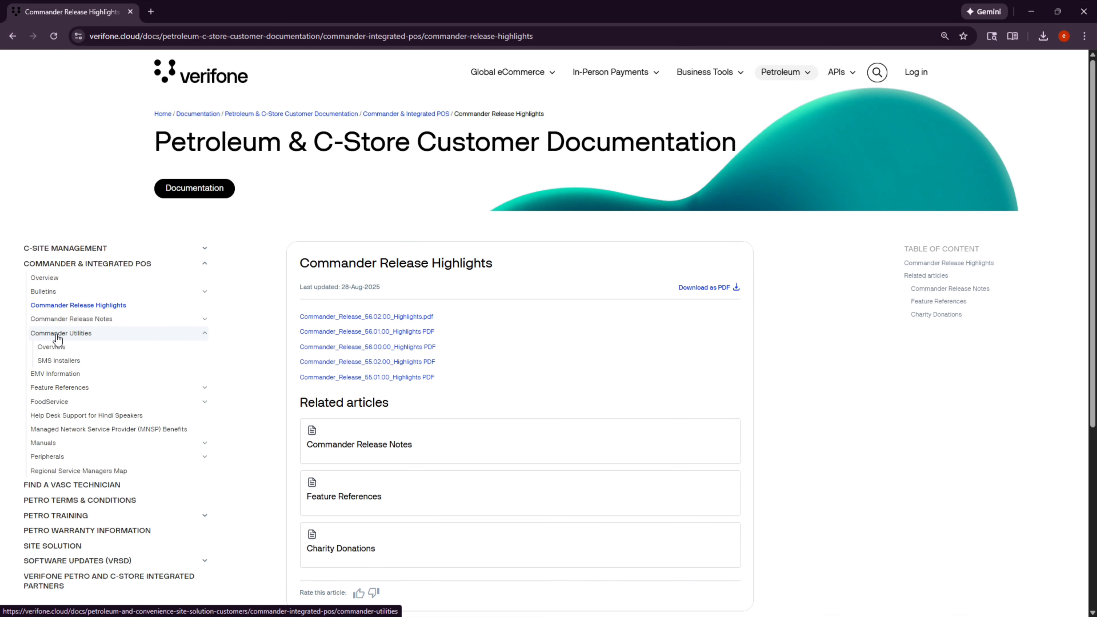
{"action": "left_click", "coordinate": [53, 351]}
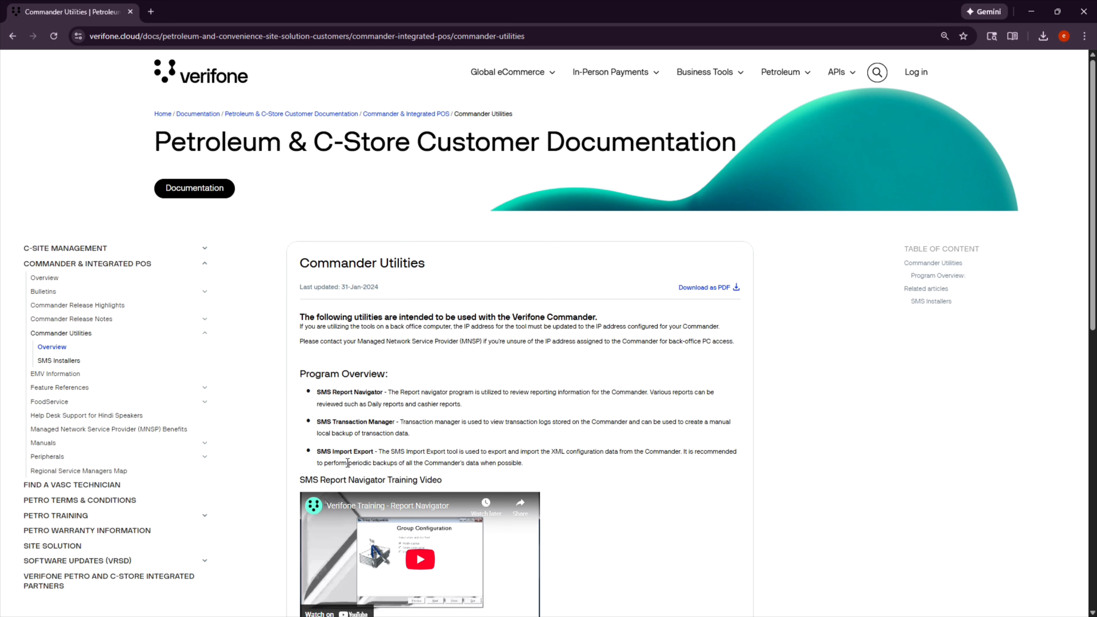
{"action": "left_click", "coordinate": [60, 366]}
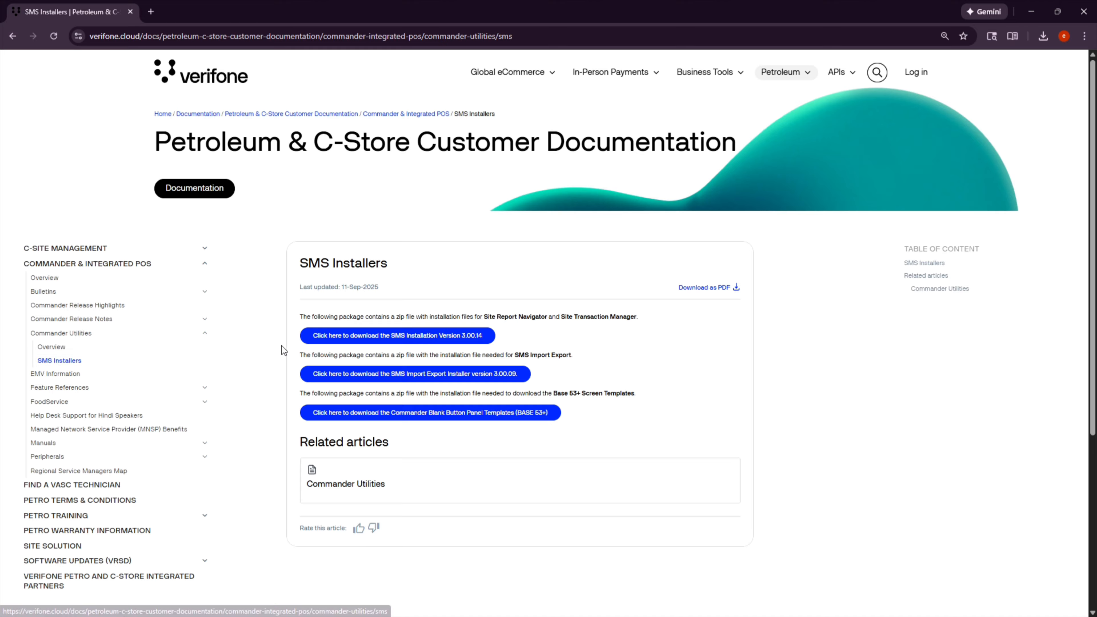
- Download the SMS Installation 3.00.14, SMS Import Export Installer 3.00.09 and Commander Blank Button Panel Templates packages, and check the recent downloads
{"action": "left_click", "coordinate": [358, 340]}
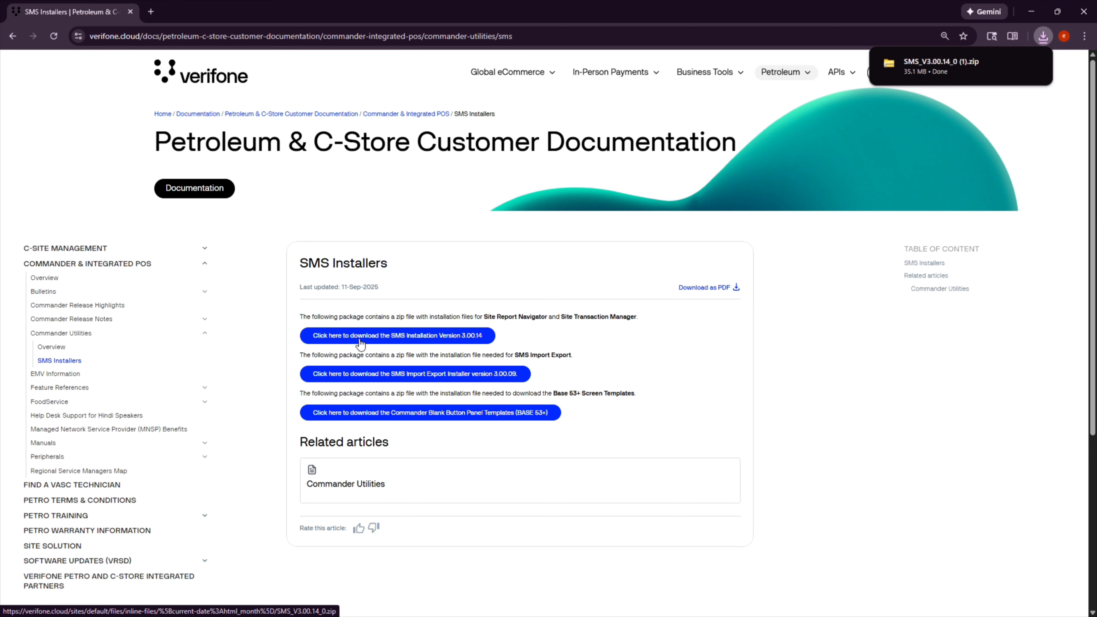
{"action": "left_click", "coordinate": [350, 379]}
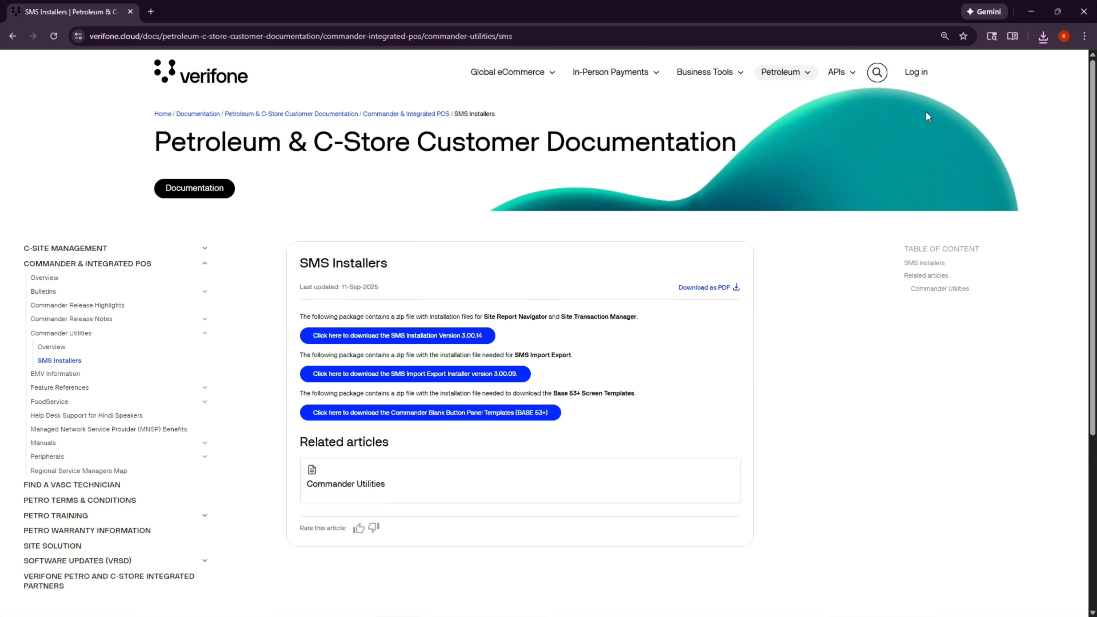
{"action": "left_click", "coordinate": [1043, 38]}
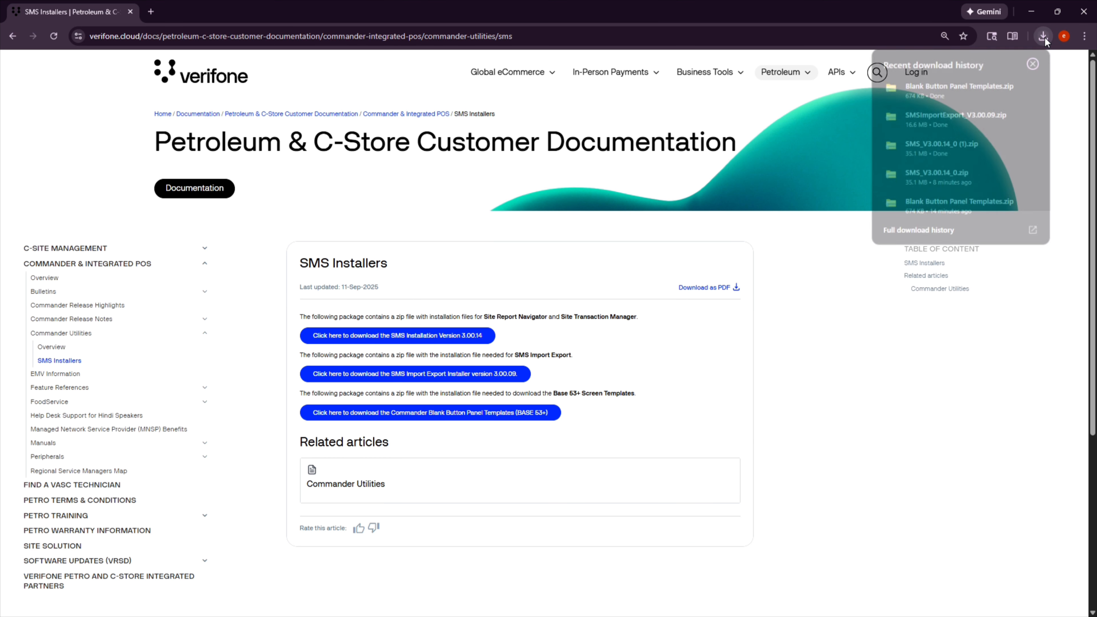
{"action": "left_click", "coordinate": [1033, 64]}
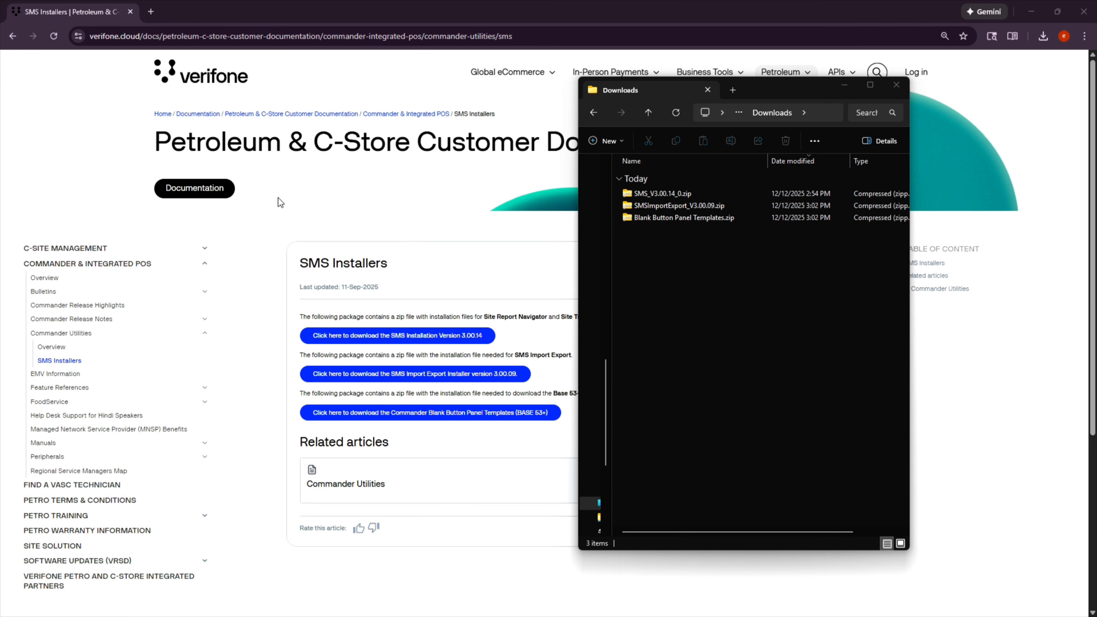
- Extract the three downloaded zip archives in the Downloads folder and stack the windows of the extracted folders beside the Downloads window
{"action": "right_click", "coordinate": [665, 216]}
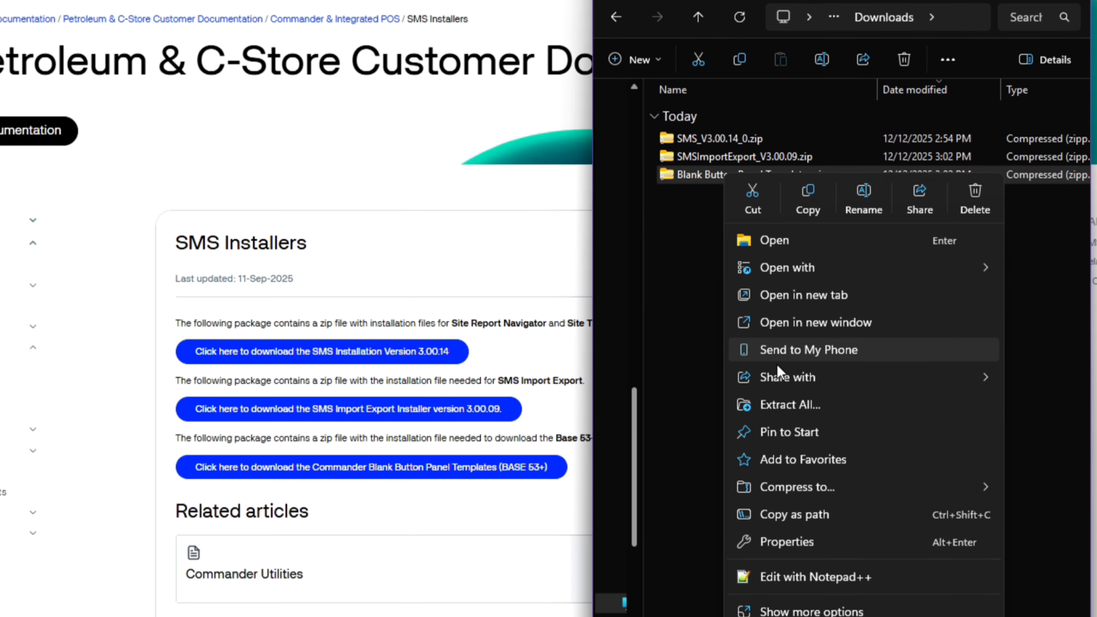
{"action": "left_click", "coordinate": [775, 407]}
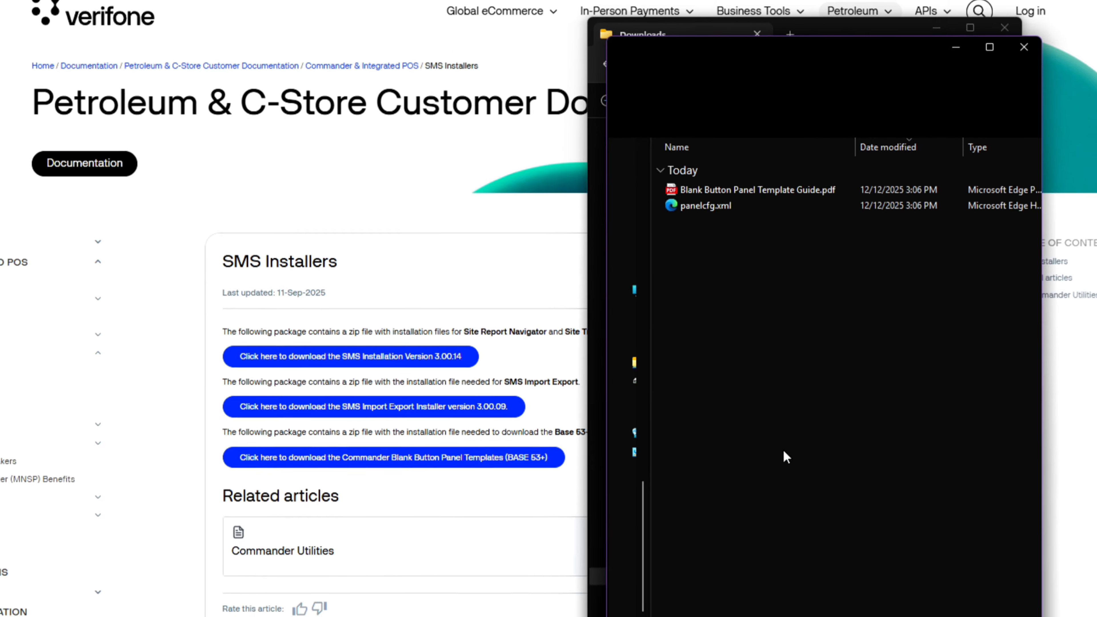
{"action": "left_click", "coordinate": [826, 29]}
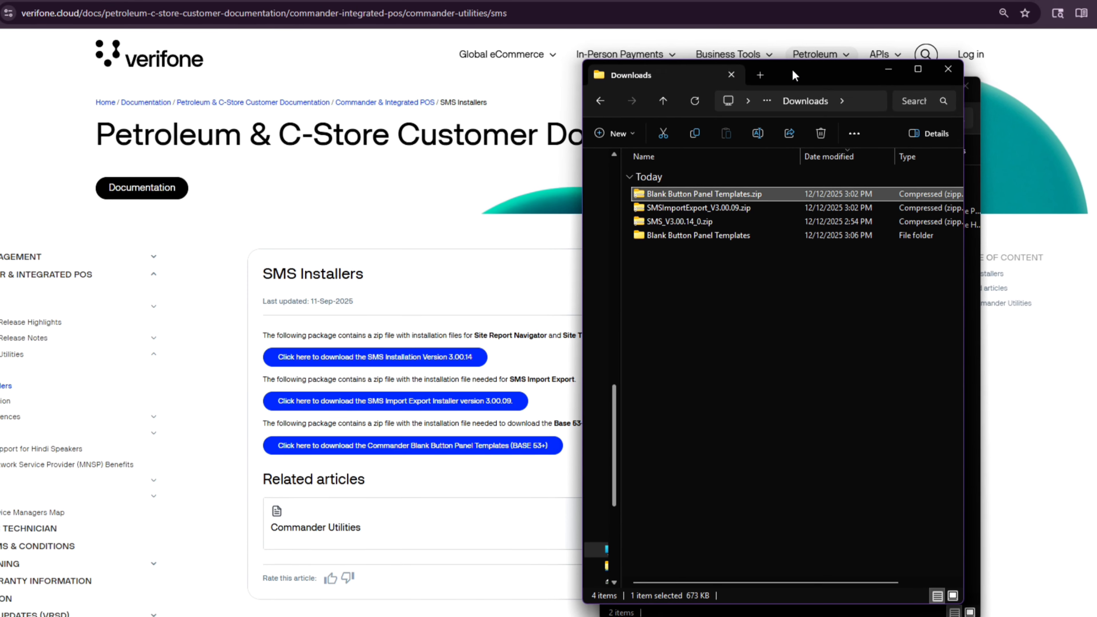
{"action": "left_click", "coordinate": [705, 209]}
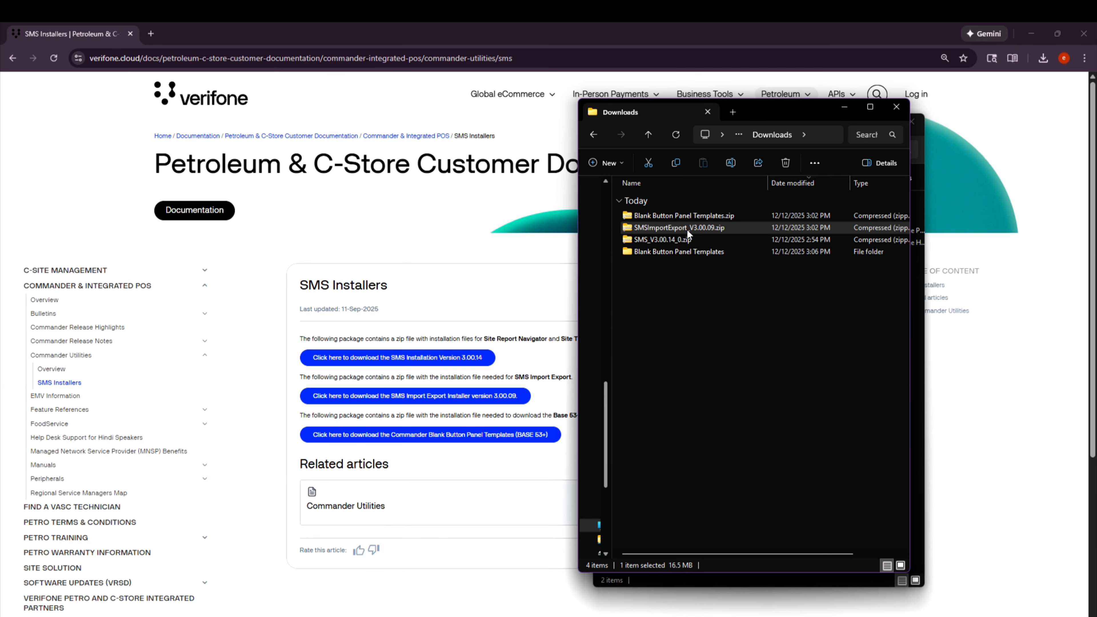
{"action": "right_click", "coordinate": [687, 230]}
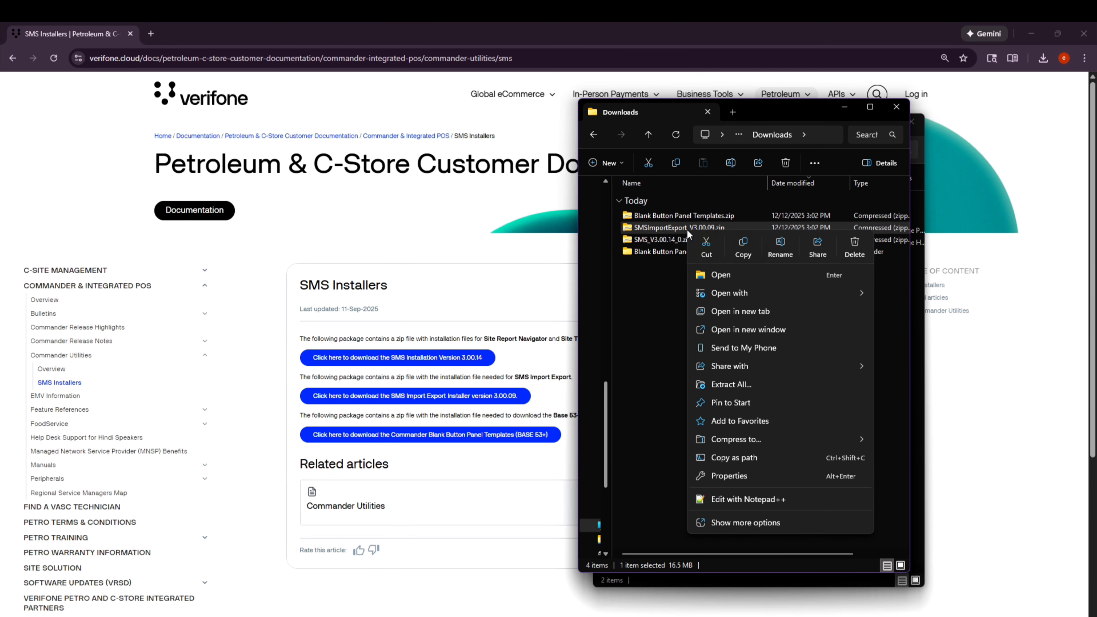
{"action": "left_click", "coordinate": [743, 385]}
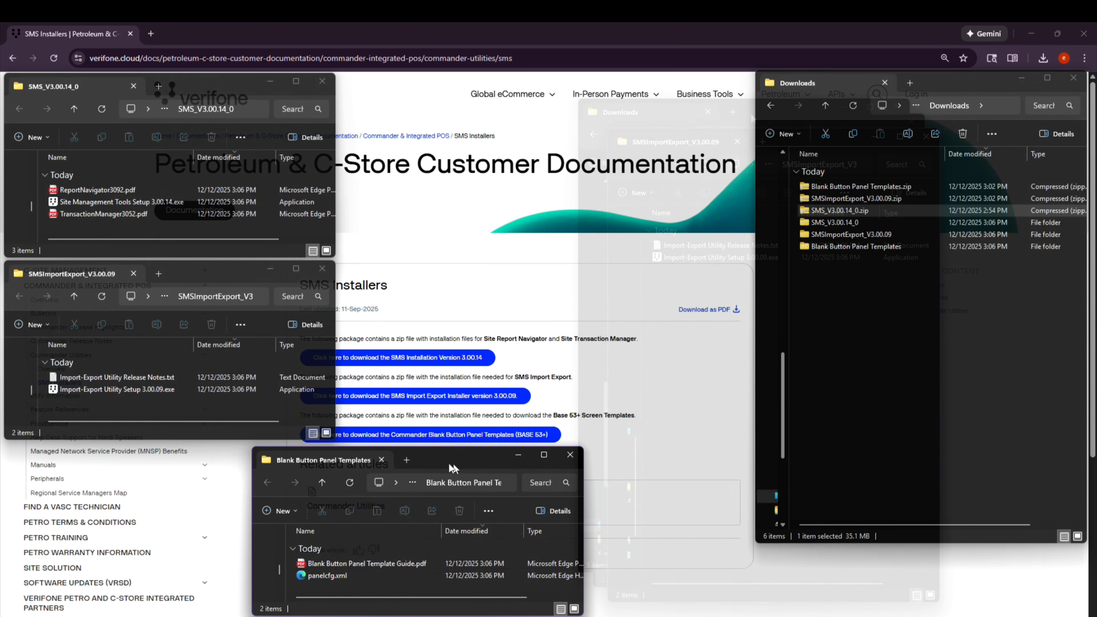
{"action": "left_click_drag", "start_coordinate": [452, 468], "coordinate": [206, 463]}
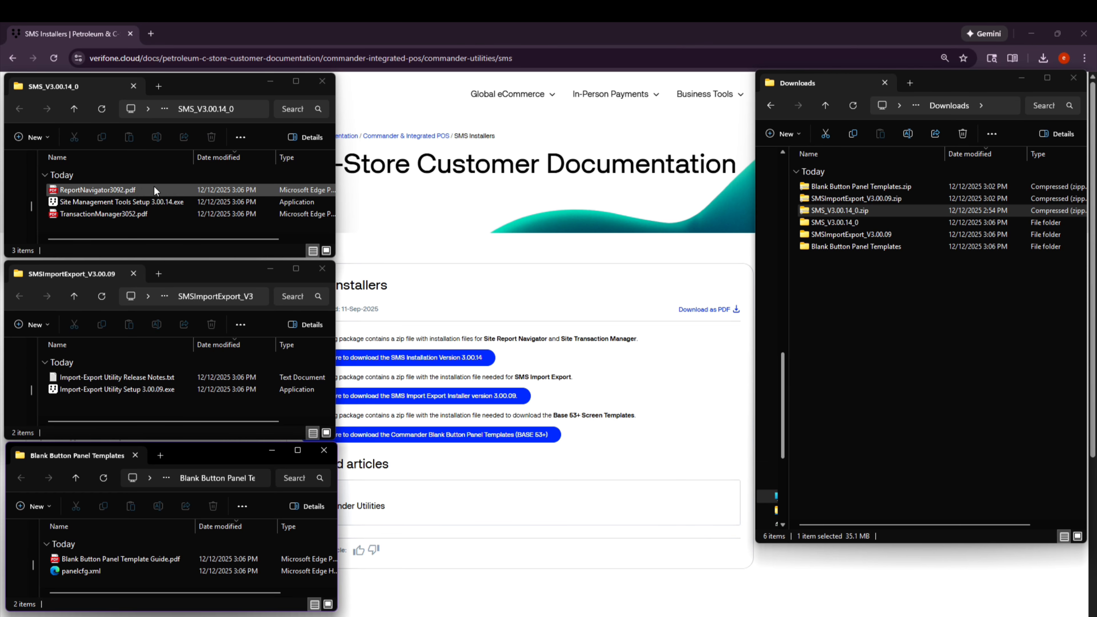
- Run Site Management Tools Setup 3.00.14.exe despite the SmartScreen block and choose to install for the current account only
{"action": "double_click", "coordinate": [114, 202]}
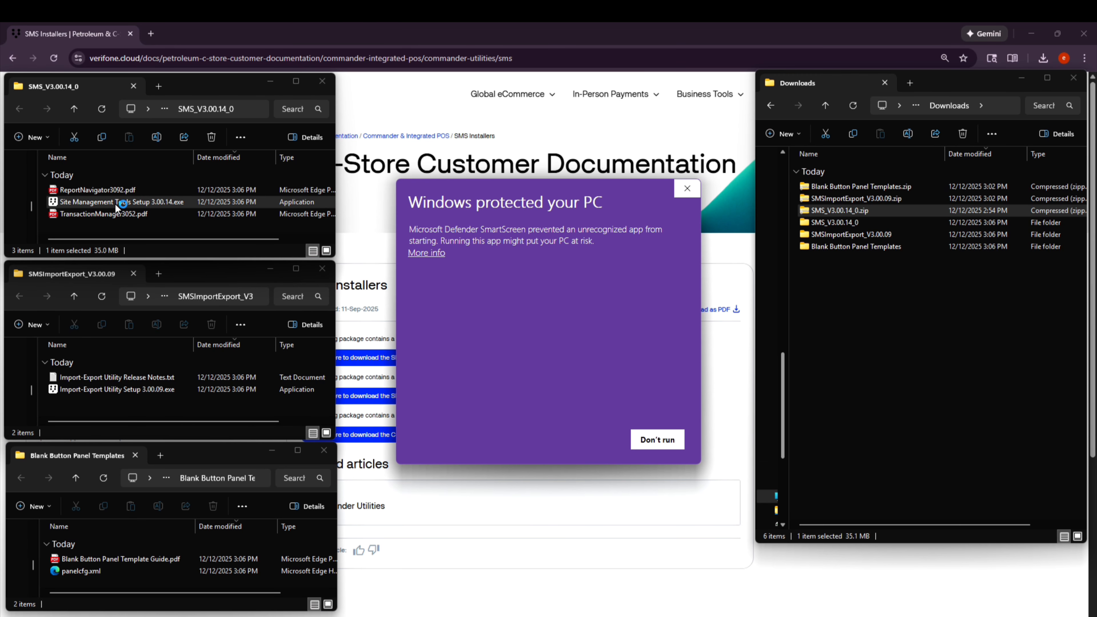
{"action": "left_click", "coordinate": [421, 254]}
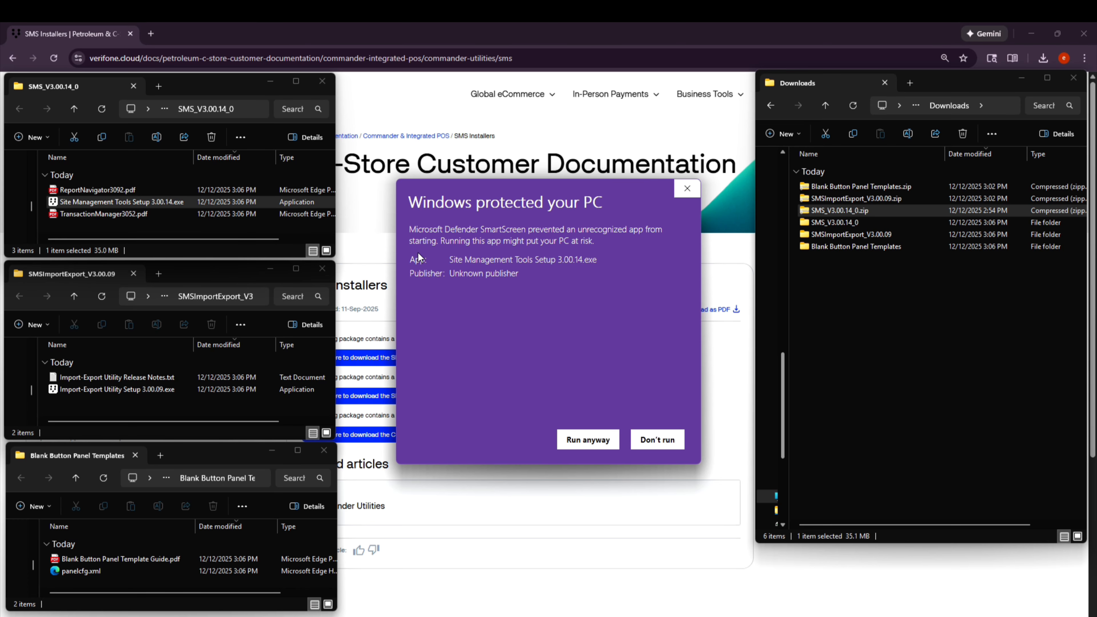
{"action": "left_click", "coordinate": [588, 440]}
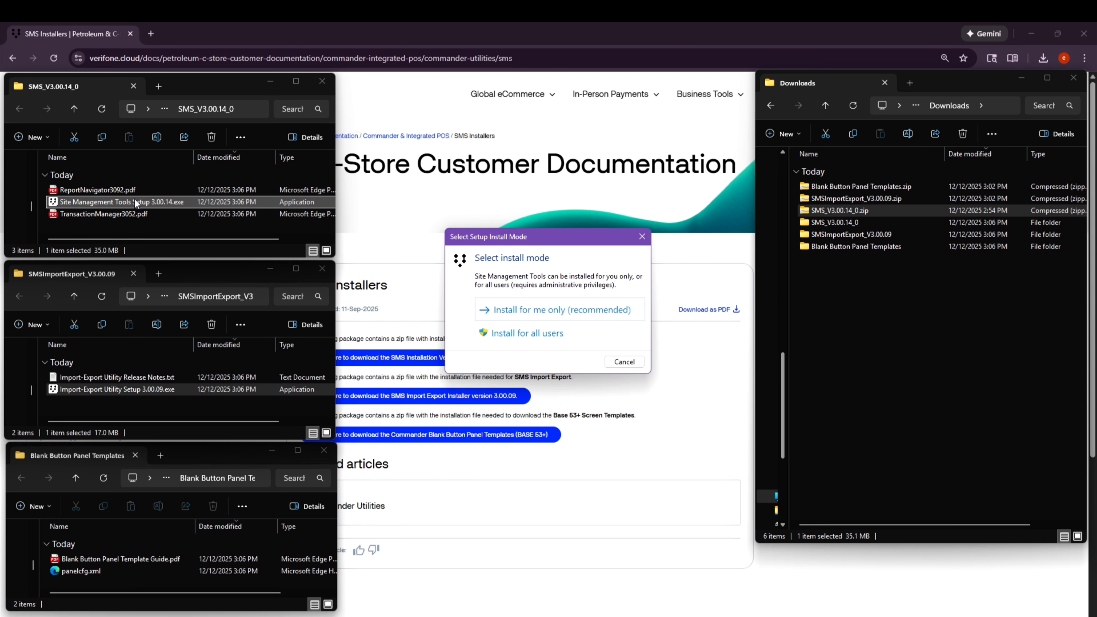
{"action": "left_click", "coordinate": [505, 312]}
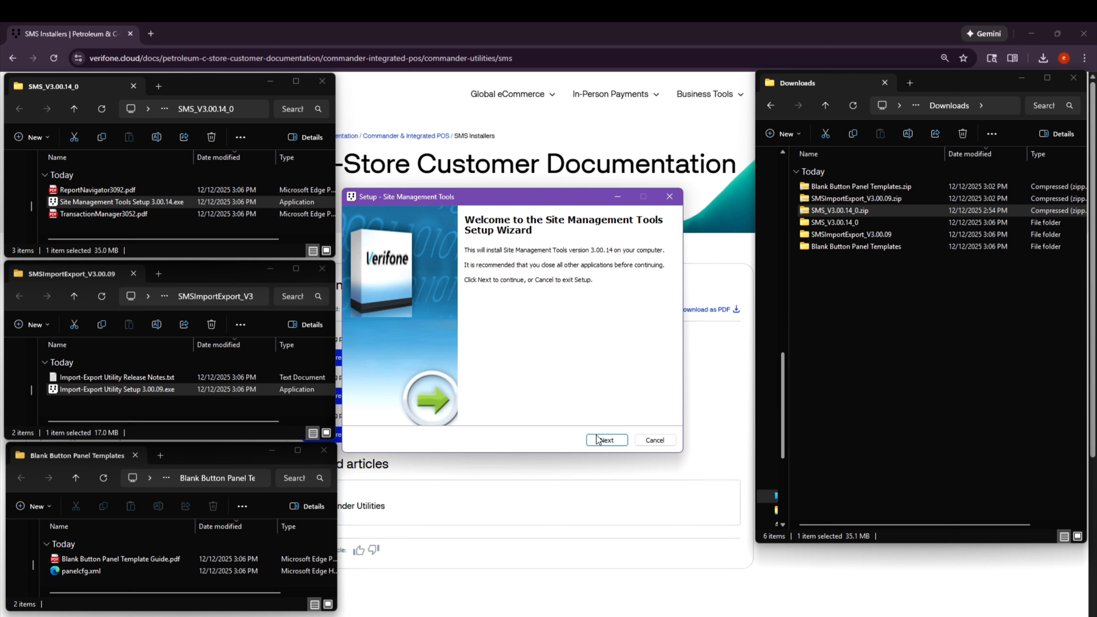
- Read through and accept the Site Management Tools license agreement, continuing to the component selection
{"action": "left_click", "coordinate": [599, 441]}
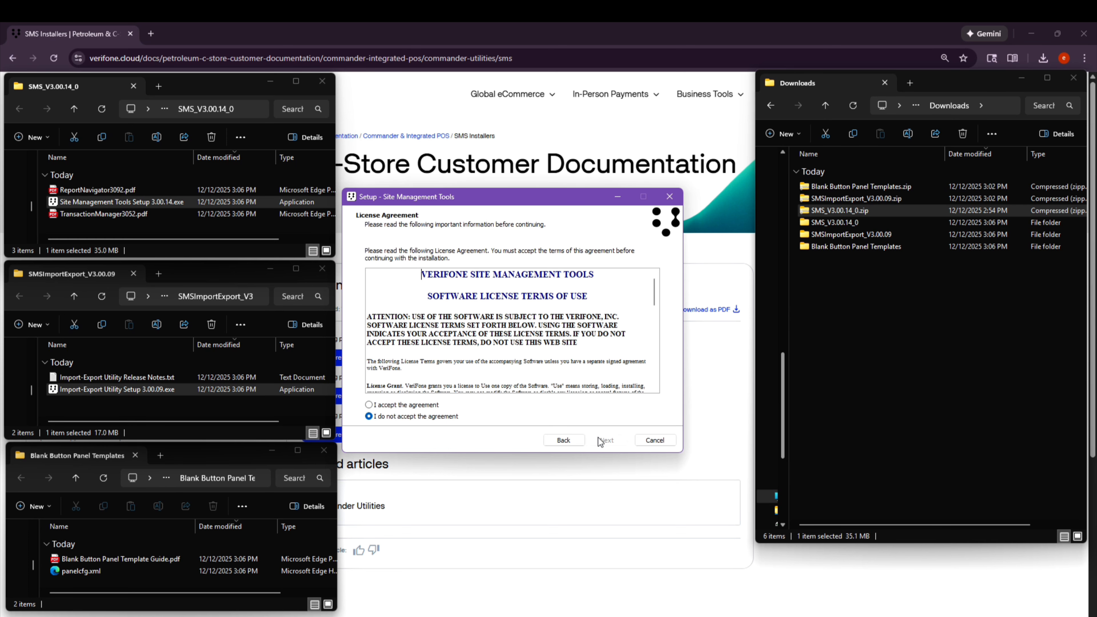
{"action": "left_click", "coordinate": [369, 404]}
{"action": "scroll", "coordinate": [408, 358], "scroll_direction": "down", "scroll_amount": 4}
{"action": "scroll", "coordinate": [408, 358], "scroll_direction": "down", "scroll_amount": 6}
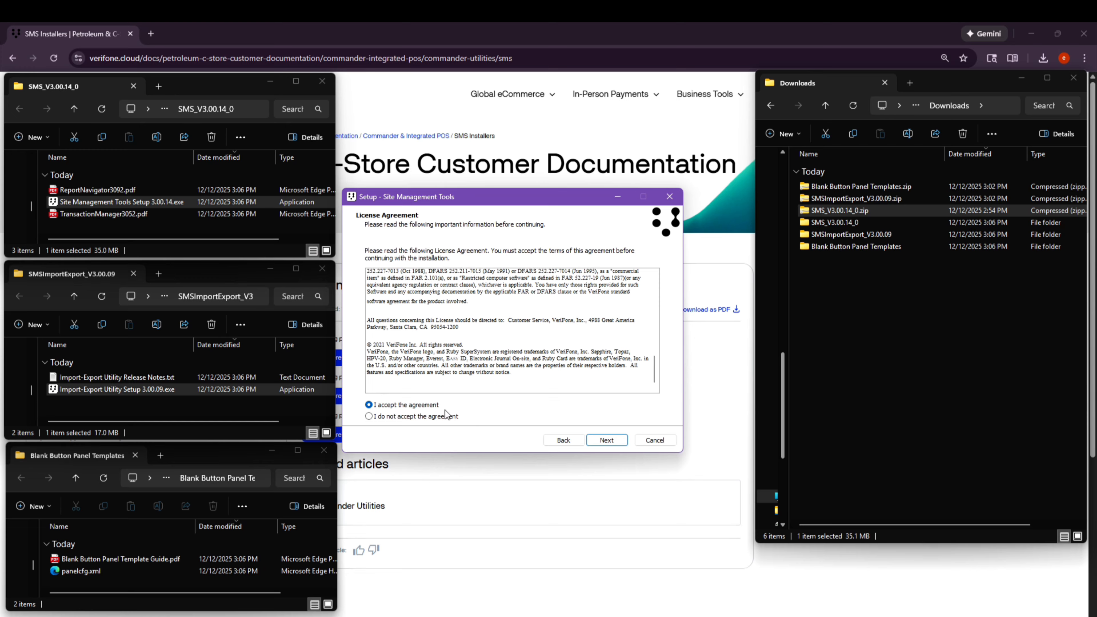
{"action": "left_click", "coordinate": [605, 448]}
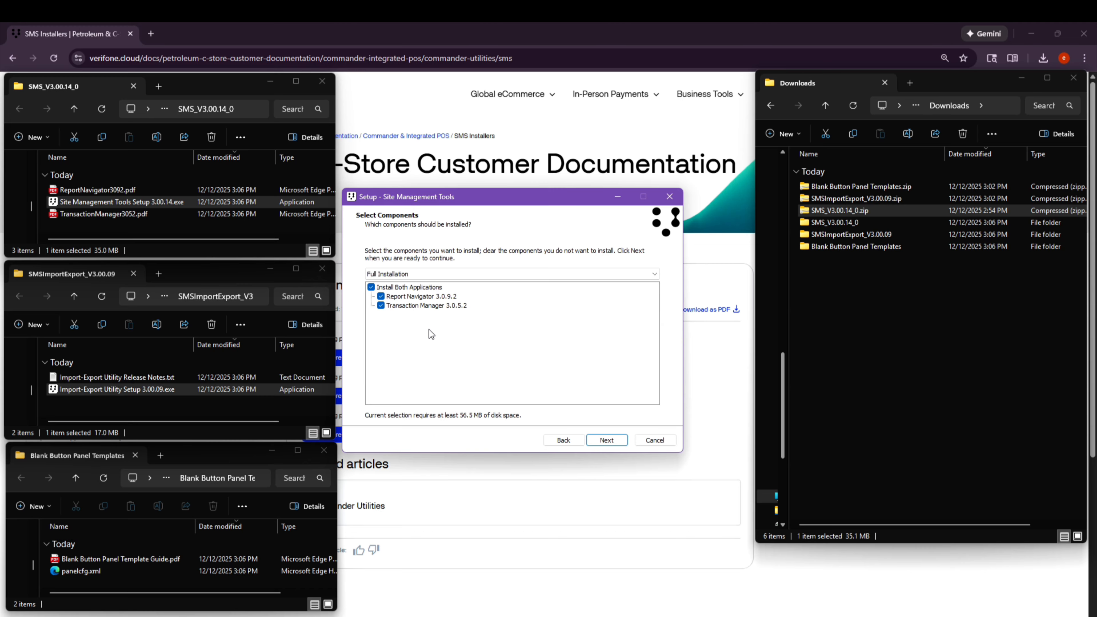
- Install Report Navigator and Transaction Manager as a Full Installation and finish setup without the Verifone Root Certificate
{"action": "left_click", "coordinate": [606, 440]}
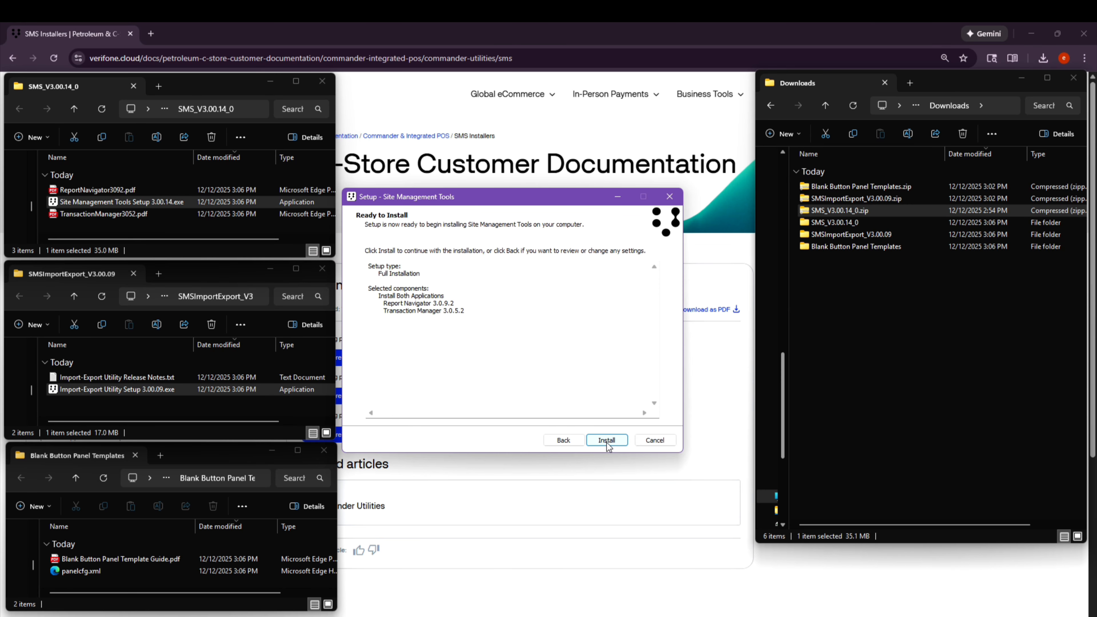
{"action": "left_click", "coordinate": [591, 443]}
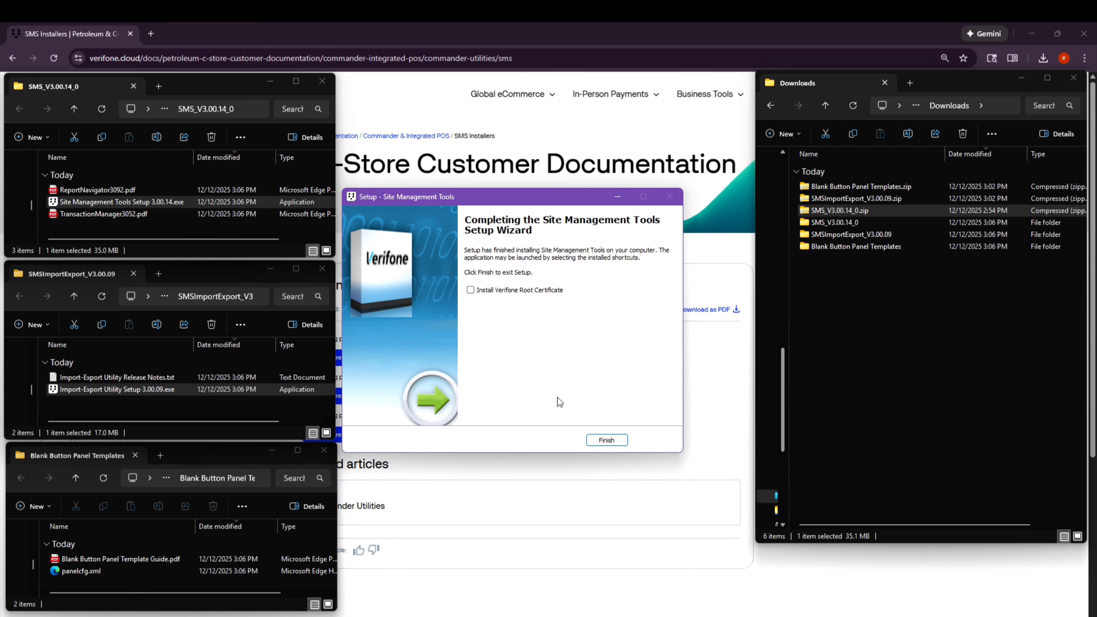
{"action": "left_click", "coordinate": [600, 441]}
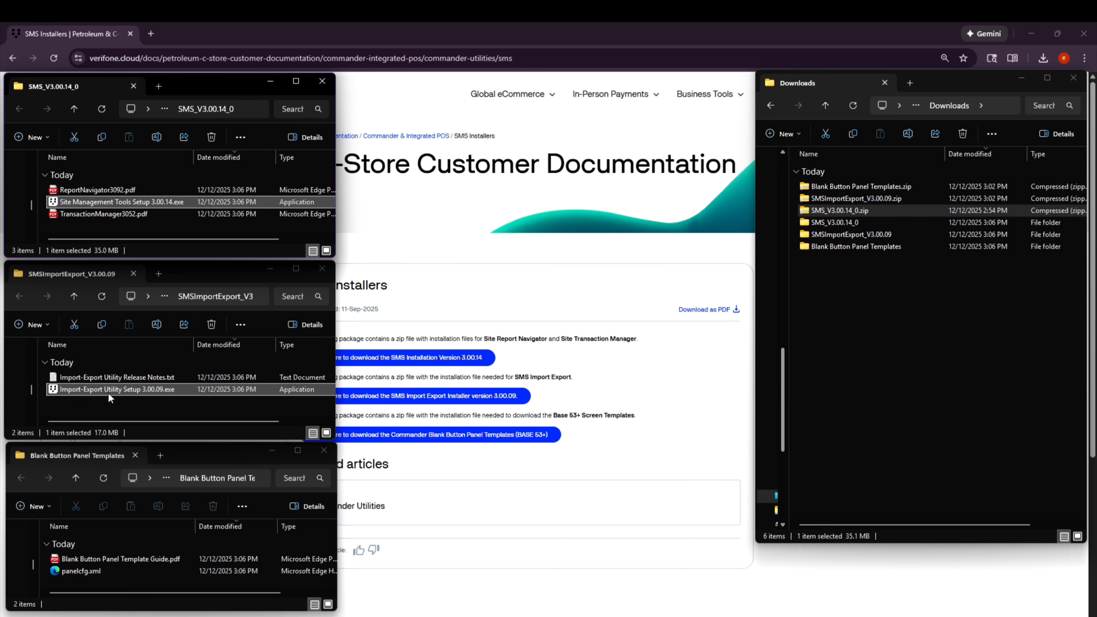
- Run Import-Export Utility Setup 3.00.09.exe, accept its license agreement and complete the installation
{"action": "double_click", "coordinate": [91, 391]}
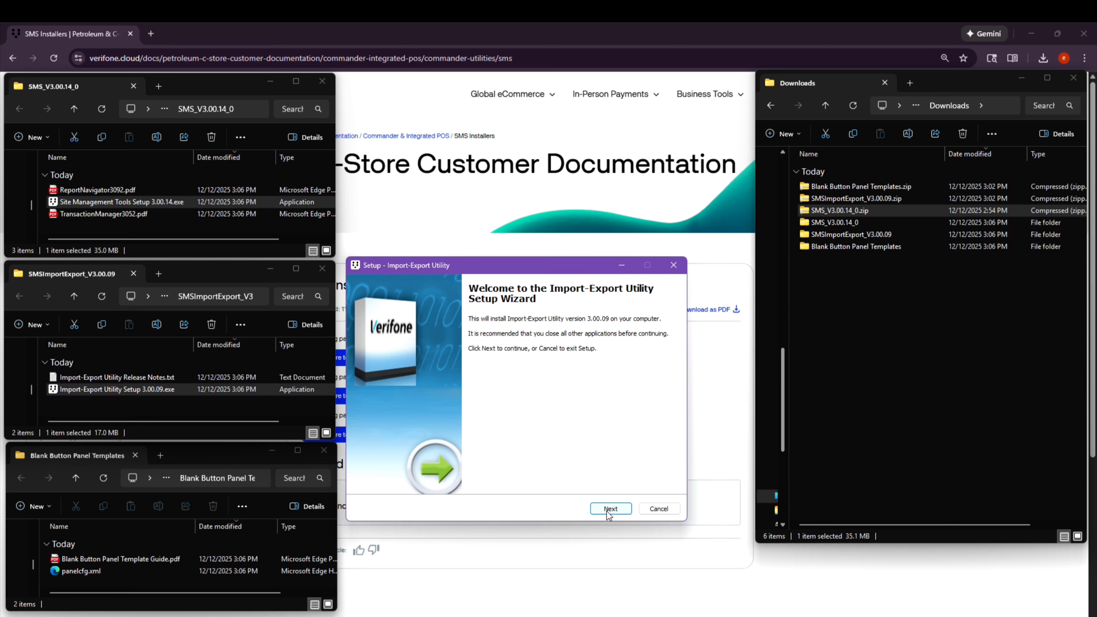
{"action": "left_click", "coordinate": [610, 509]}
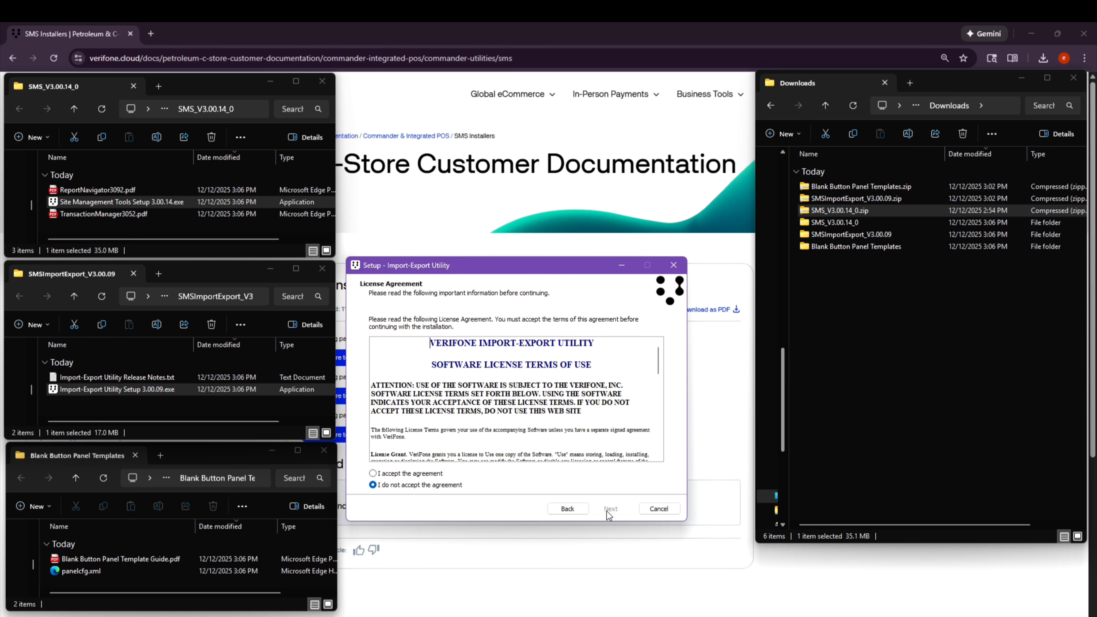
{"action": "left_click", "coordinate": [391, 473]}
{"action": "scroll", "coordinate": [445, 403], "scroll_direction": "down", "scroll_amount": 15}
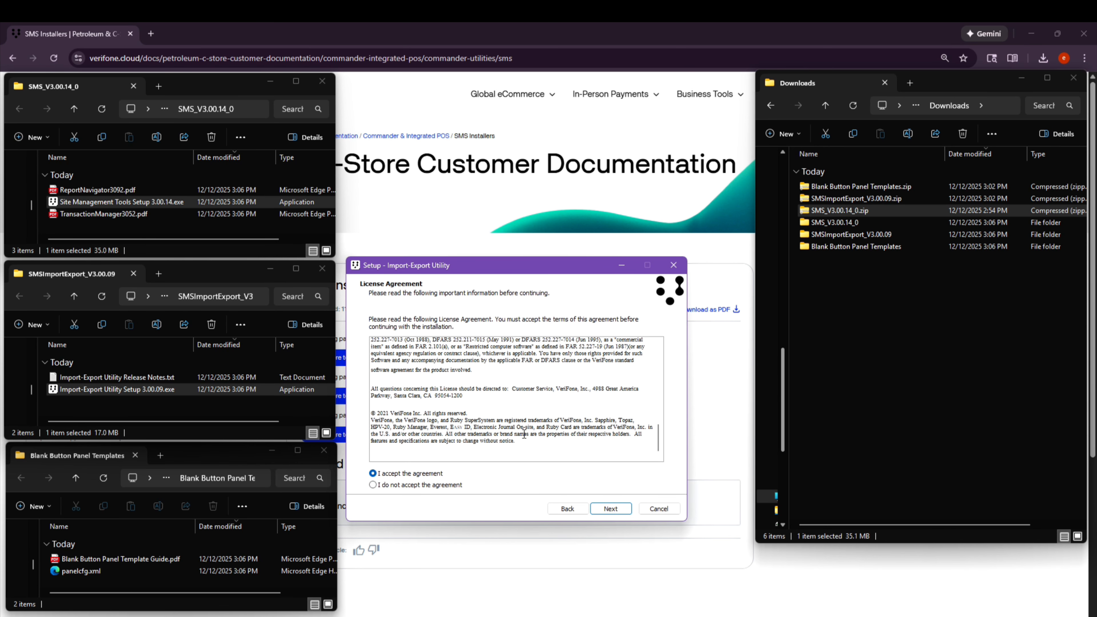
{"action": "left_click", "coordinate": [600, 510]}
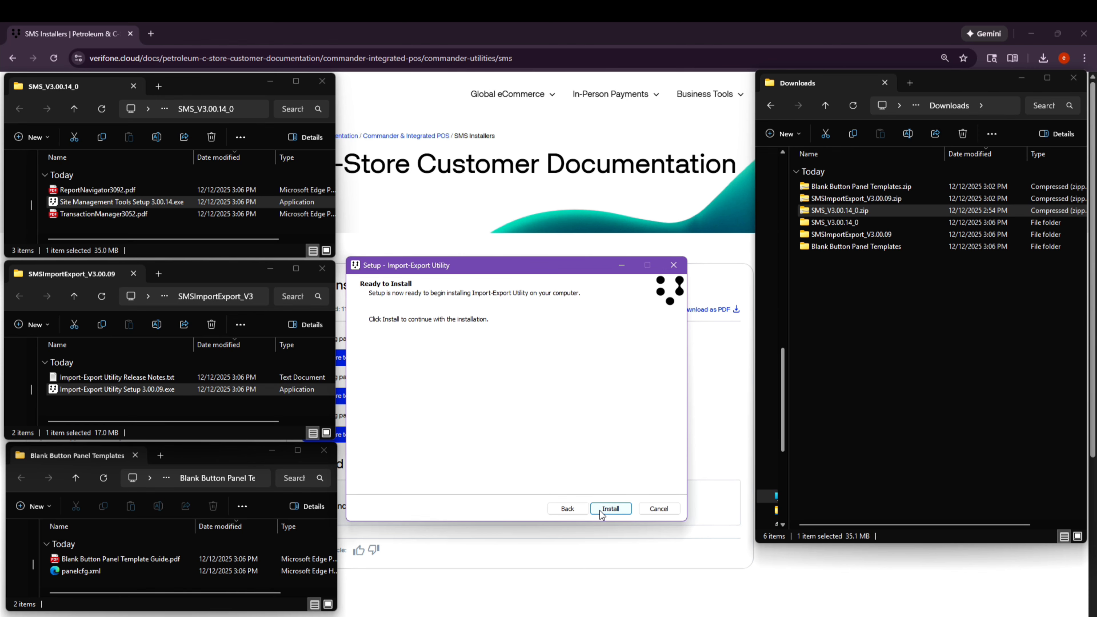
{"action": "left_click", "coordinate": [600, 510]}
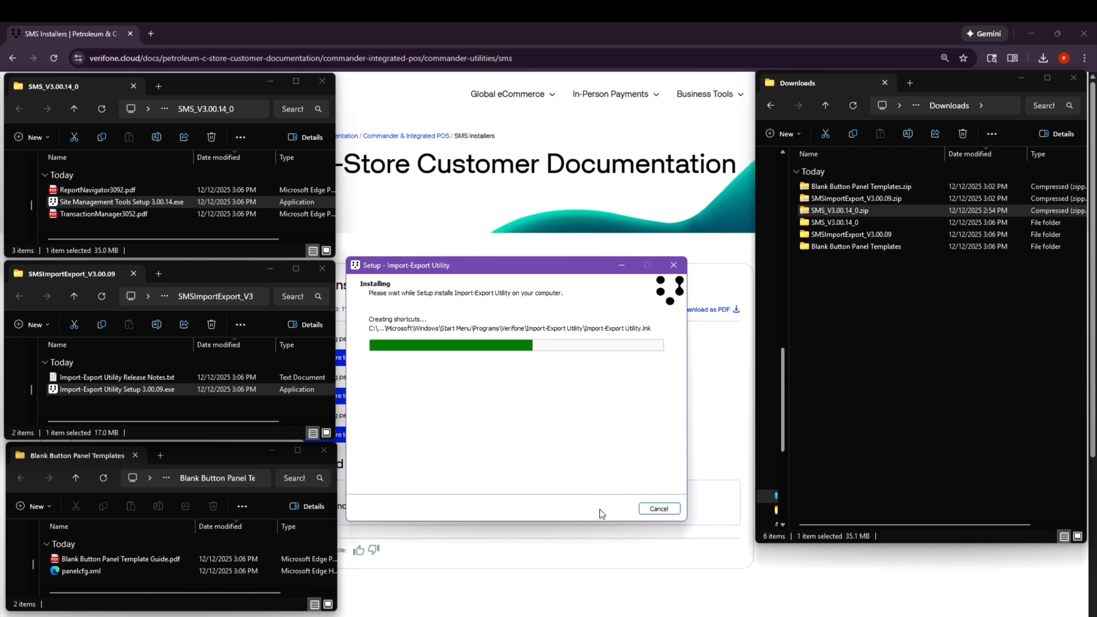
{"action": "left_click", "coordinate": [602, 510]}
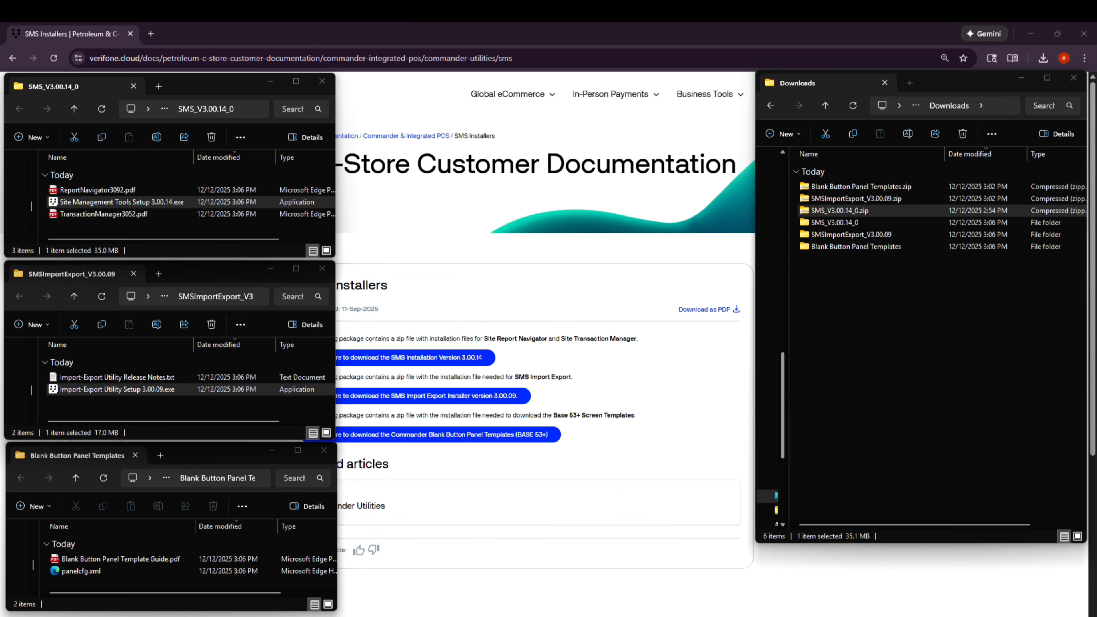
- Minimize the SMS_V3.00.14_0 and SMSImportExport_V3.00.09 folder windows and the browser to reveal the desktop shortcuts
{"action": "left_click", "coordinate": [272, 86]}
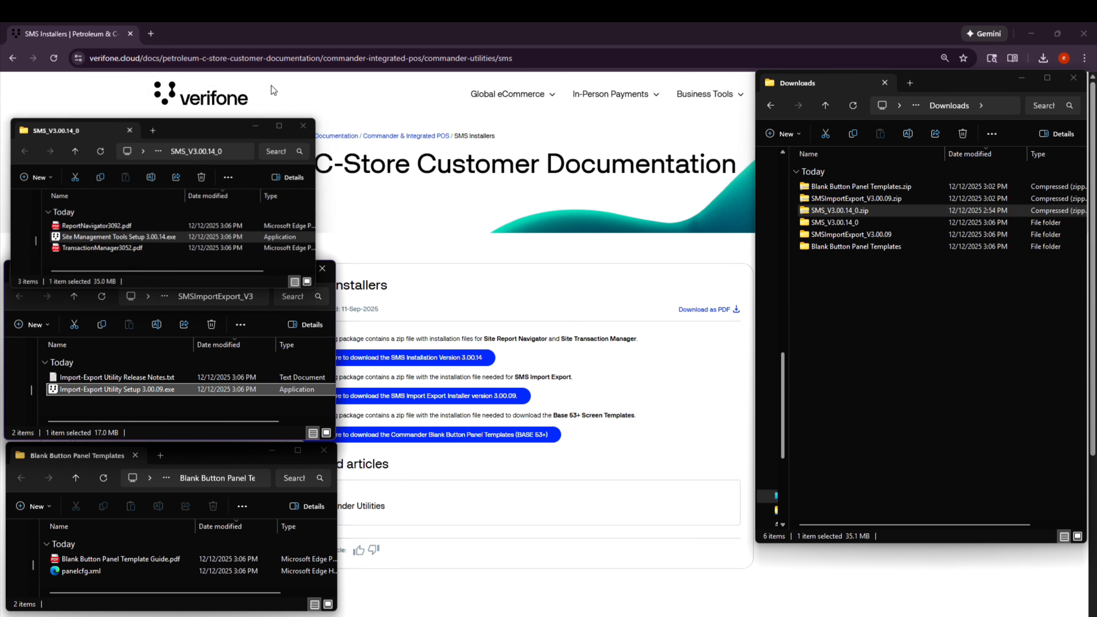
{"action": "left_click", "coordinate": [273, 269]}
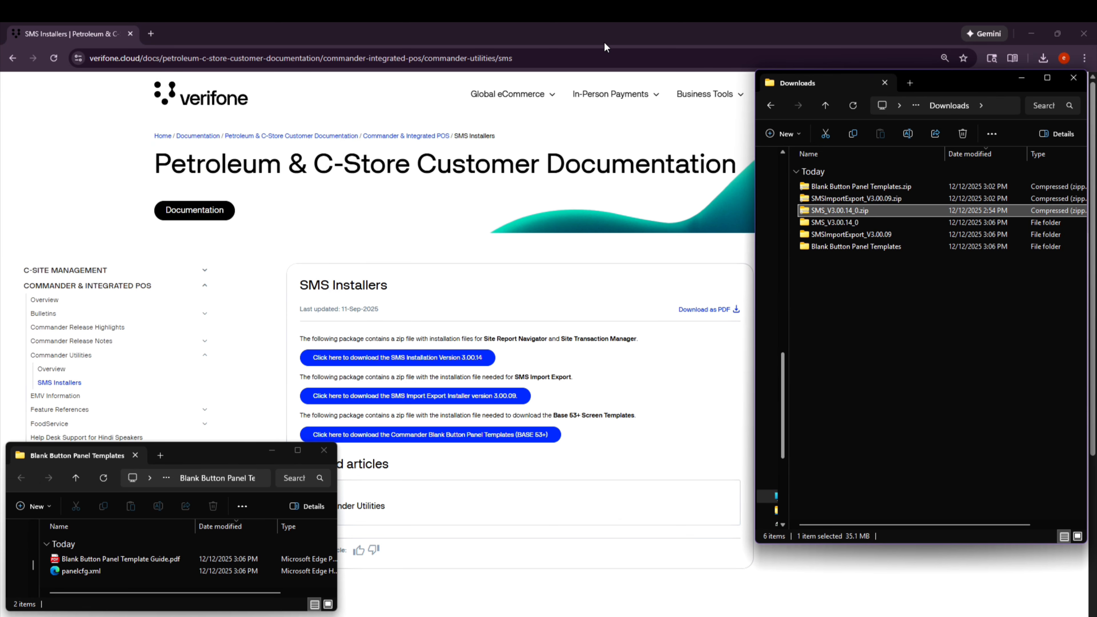
{"action": "left_click", "coordinate": [1028, 32]}
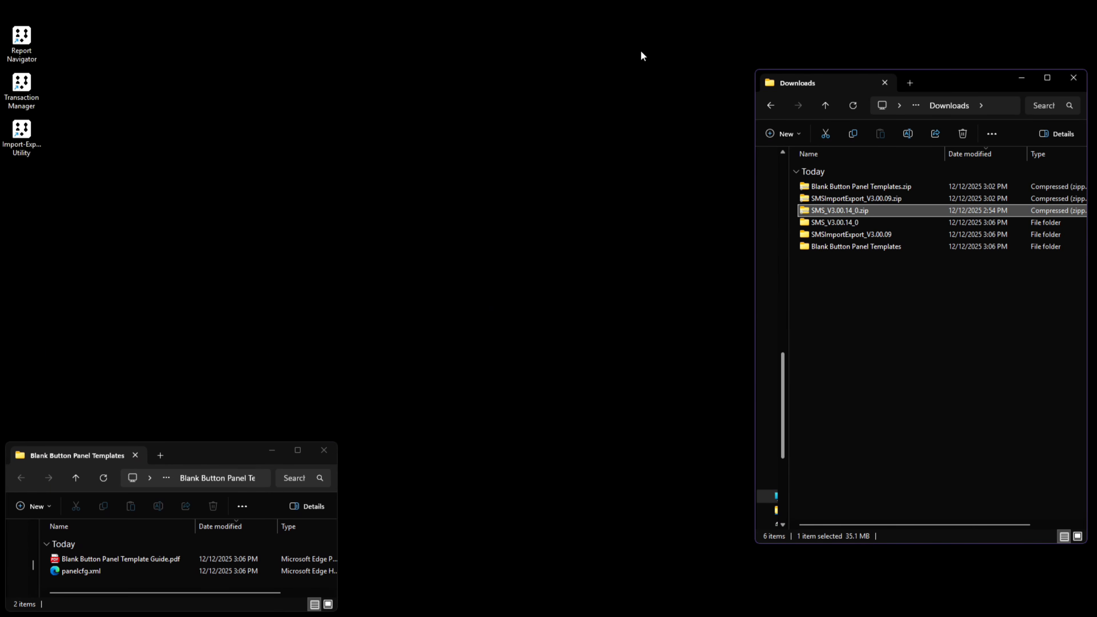
- Launch Report Navigator, answer Yes to the new-installation question, and submit its login form with Site IP 192.168.31.11
{"action": "double_click", "coordinate": [18, 42]}
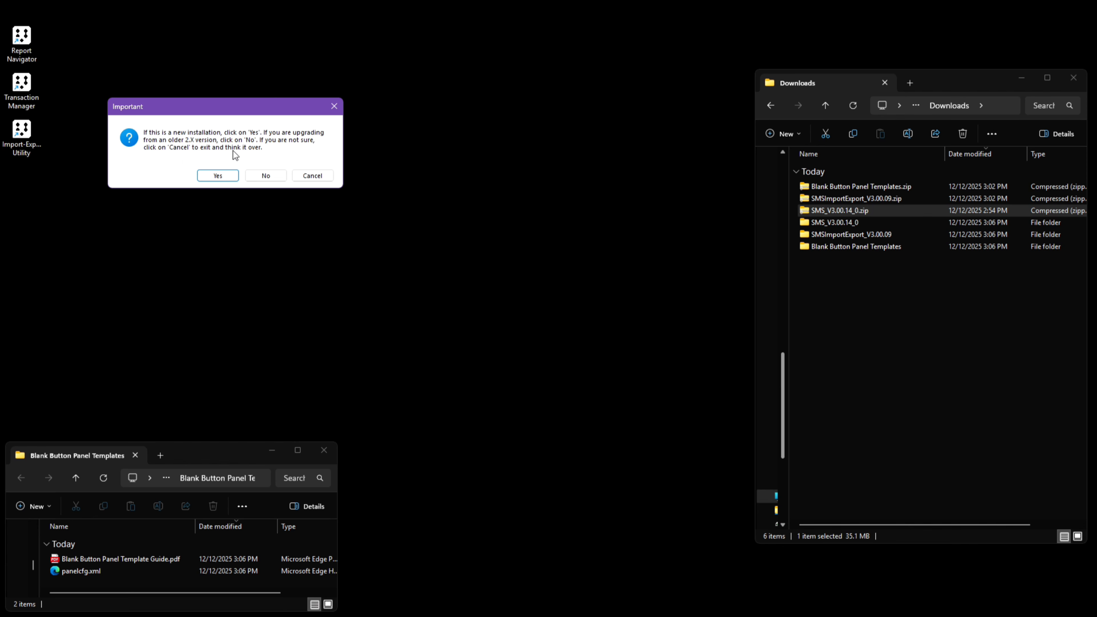
{"action": "left_click", "coordinate": [215, 176]}
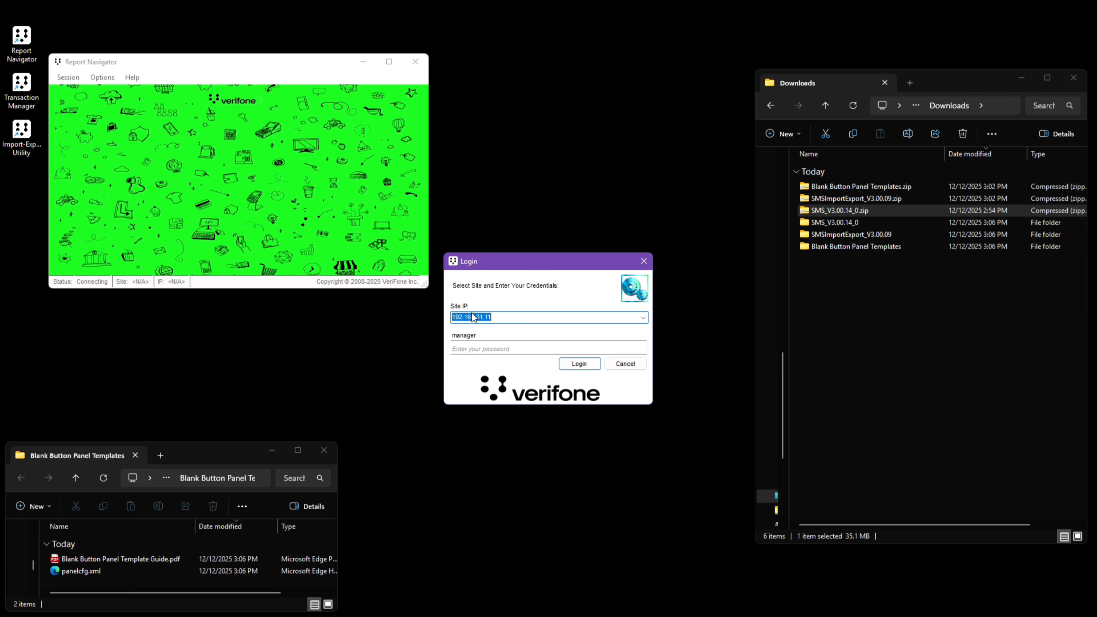
{"action": "left_click", "coordinate": [500, 318]}
{"action": "left_click", "coordinate": [579, 364]}
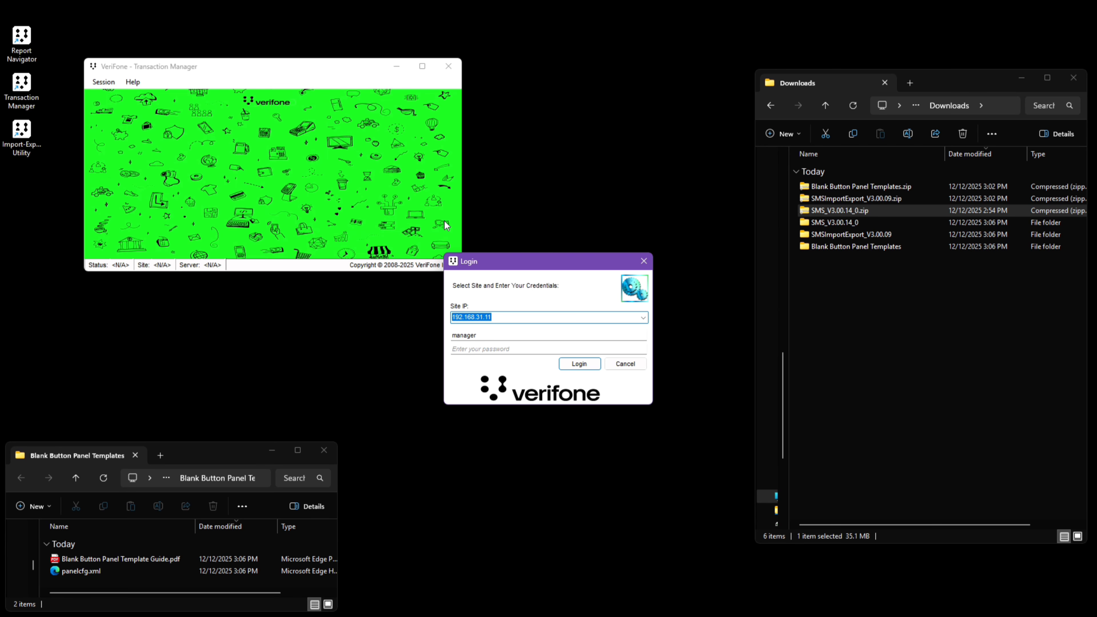
- Check the Site IP field in the Transaction Manager login form, then cancel the login and close Transaction Manager
{"action": "left_click", "coordinate": [505, 317]}
{"action": "key", "text": "ctrl+a"}
{"action": "left_click", "coordinate": [497, 323]}
{"action": "left_click", "coordinate": [626, 366]}
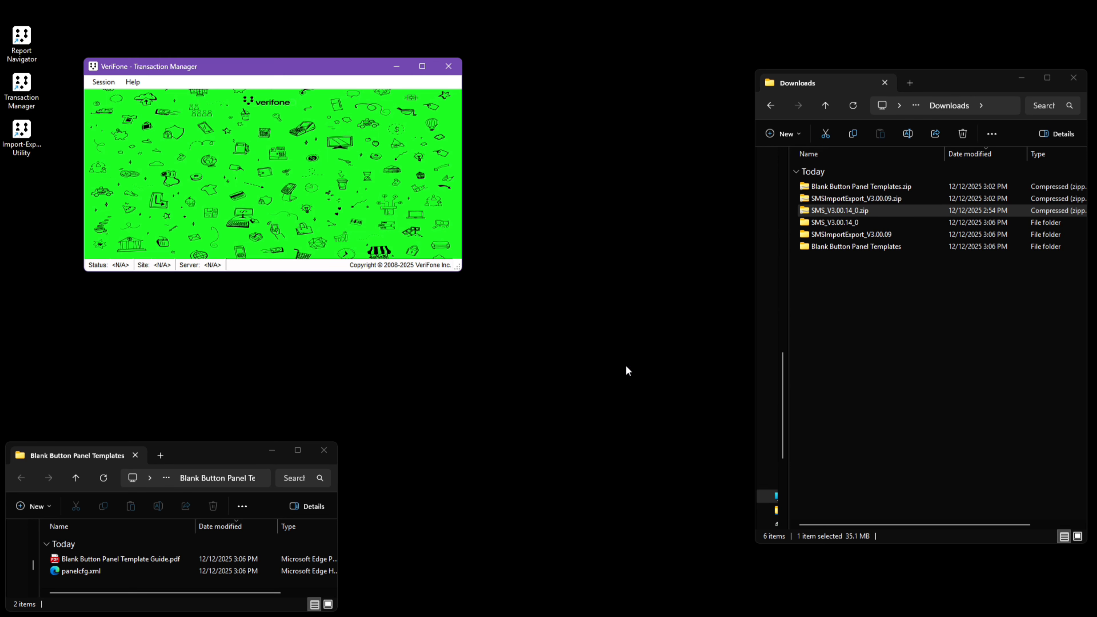
{"action": "left_click", "coordinate": [447, 67]}
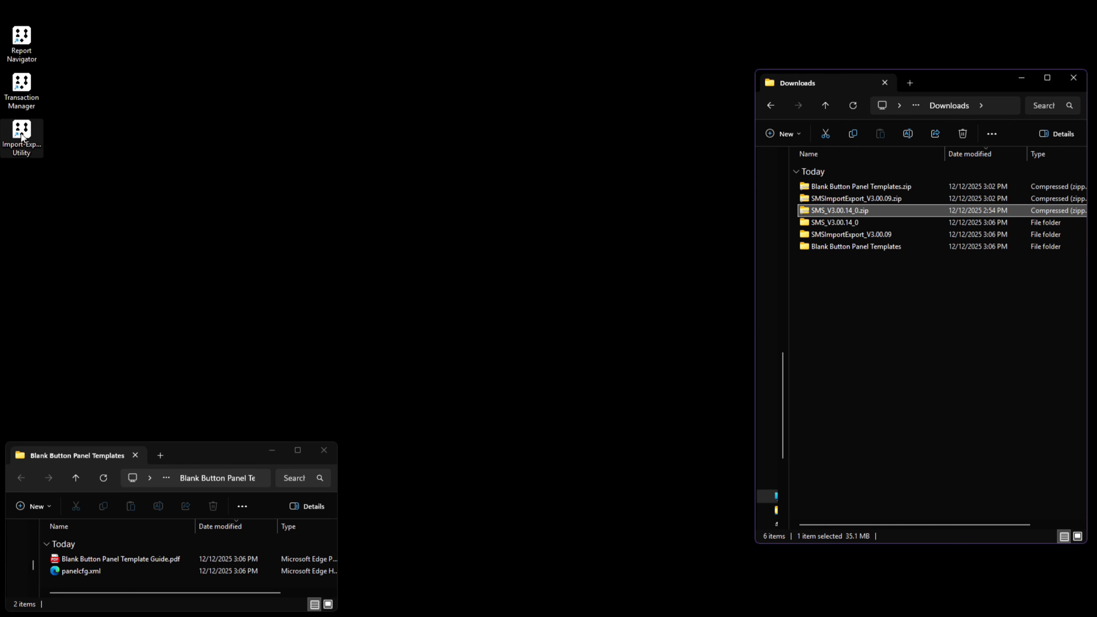
- Launch the Import-Export Utility from the desktop and examine the Site IP in its login form
{"action": "left_click", "coordinate": [22, 138]}
{"action": "double_click", "coordinate": [21, 137]}
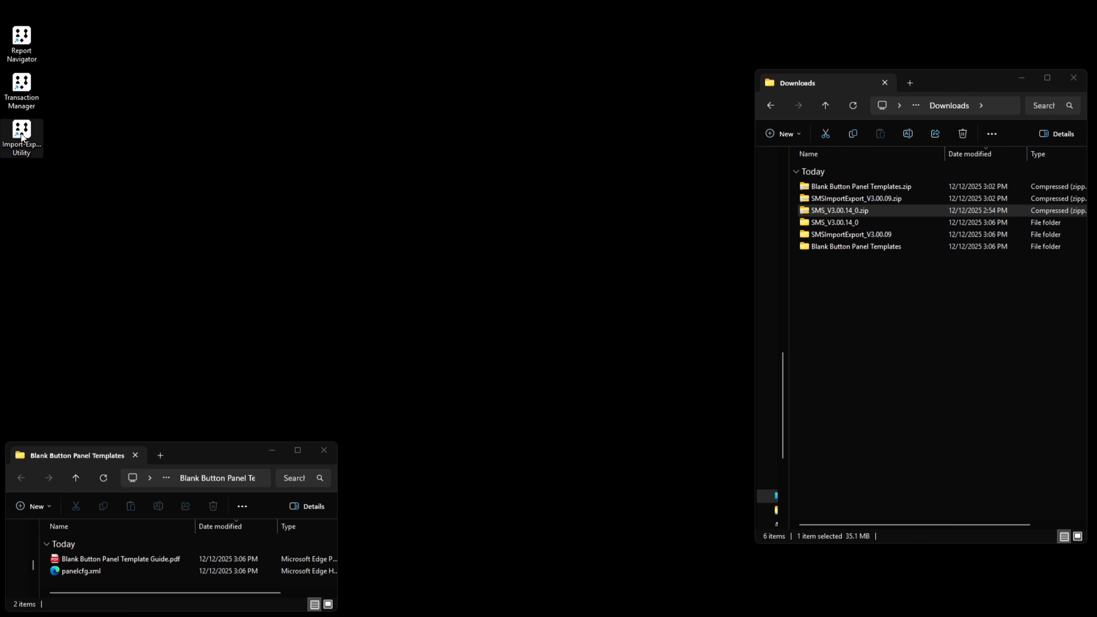
{"action": "left_click", "coordinate": [536, 305]}
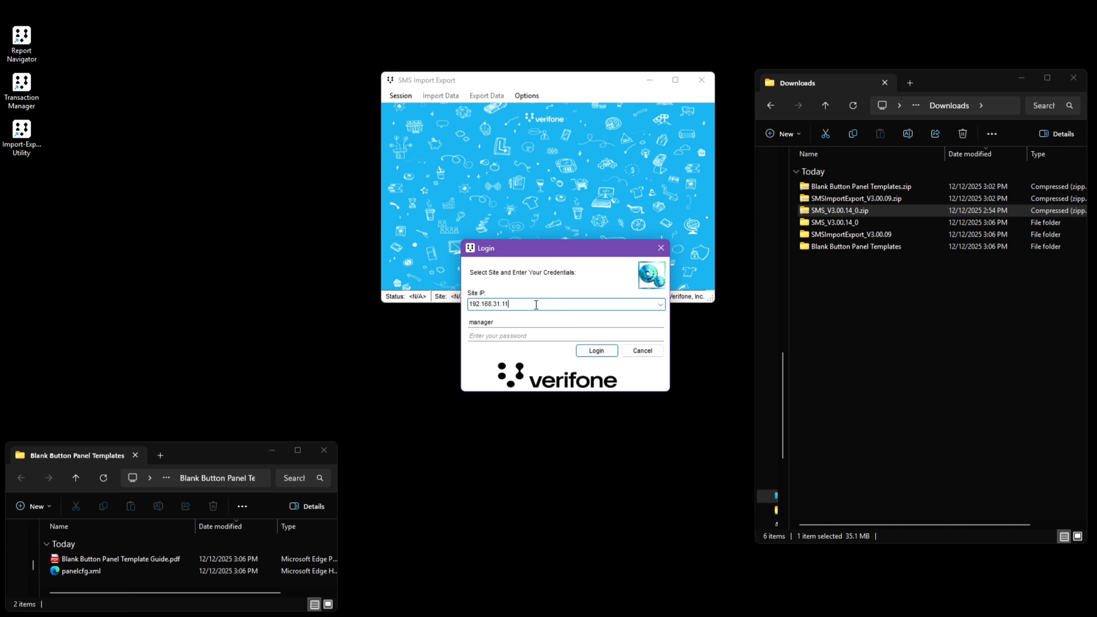
{"action": "key", "text": "ctrl+a"}
{"action": "left_click_drag", "start_coordinate": [451, 301], "coordinate": [518, 305]}
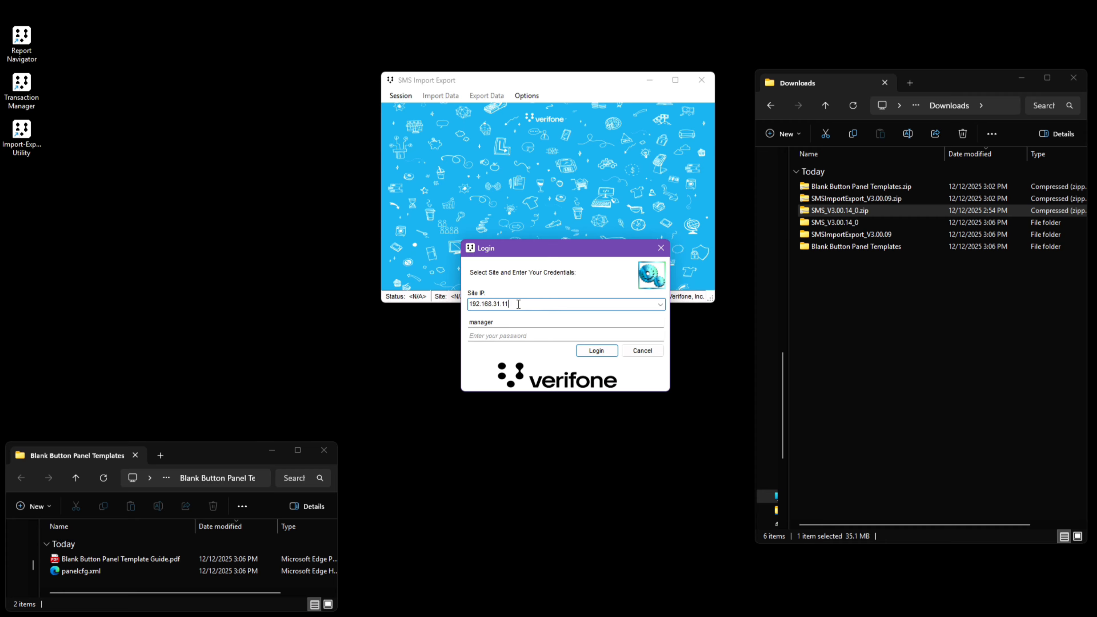